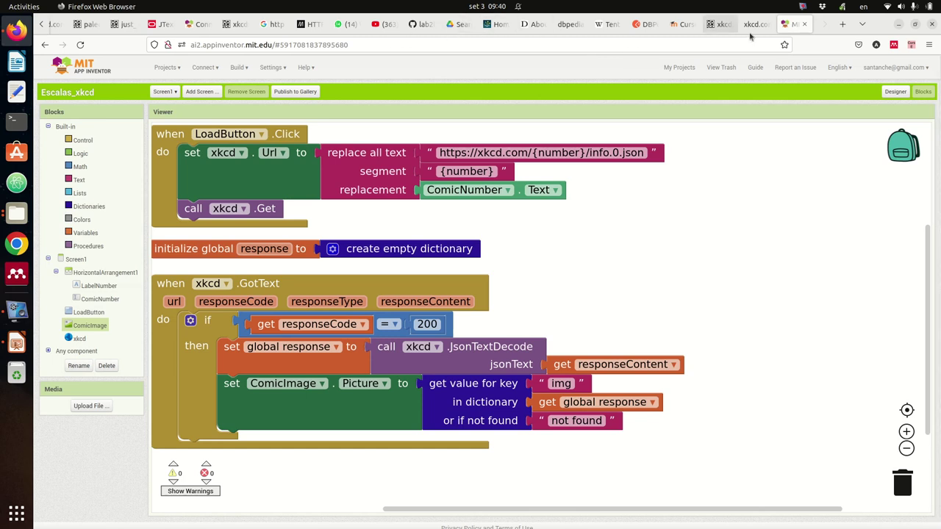
Open postman.com in a new browser tab and enter the workspace named My Workspace.
{"action": "left_click", "coordinate": [839, 28]}
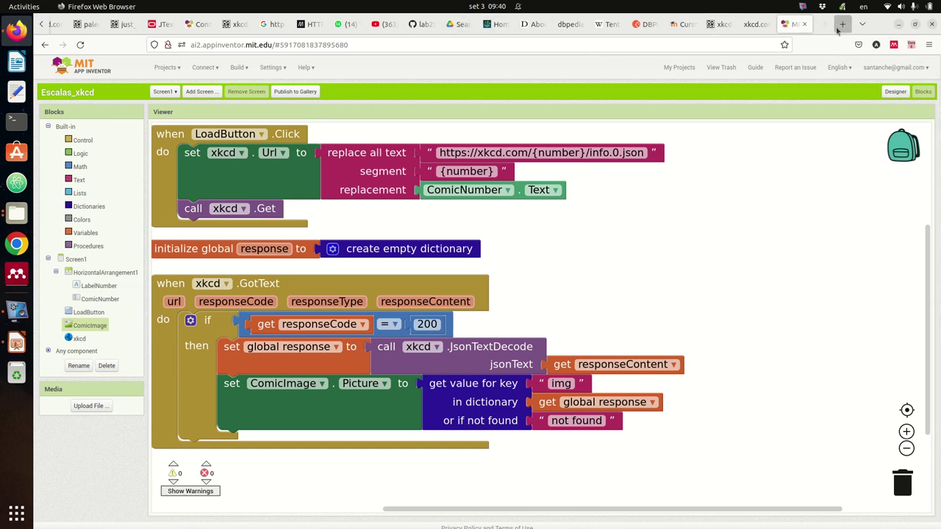
{"action": "type", "text": "pos"}
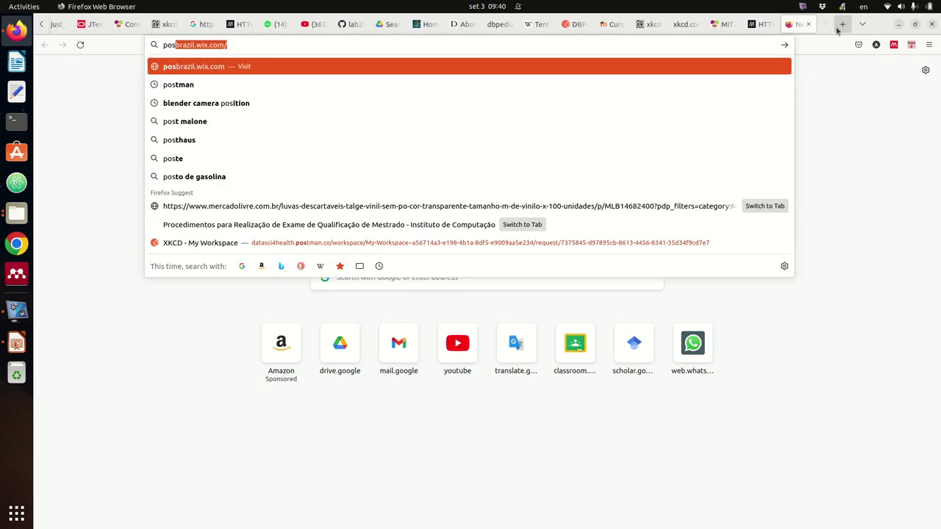
{"action": "type", "text": "tman.com"}
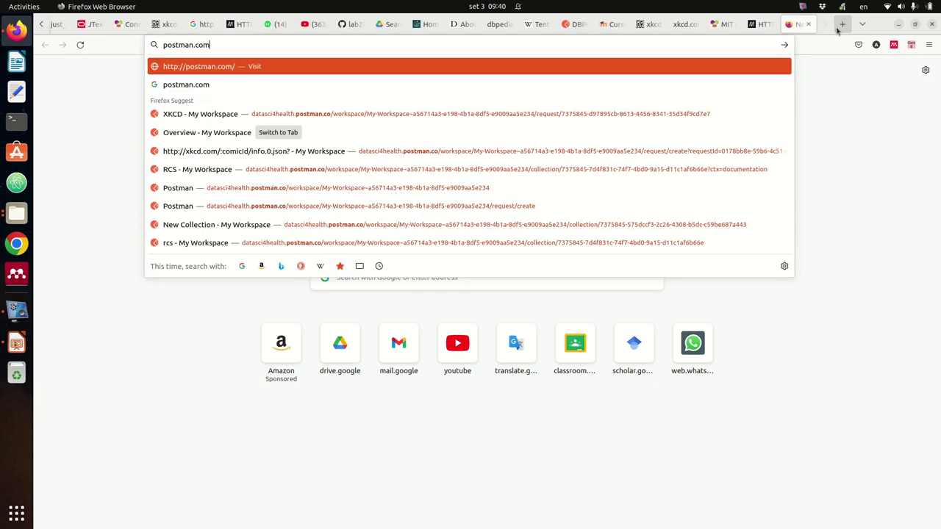
{"action": "key", "text": "Return"}
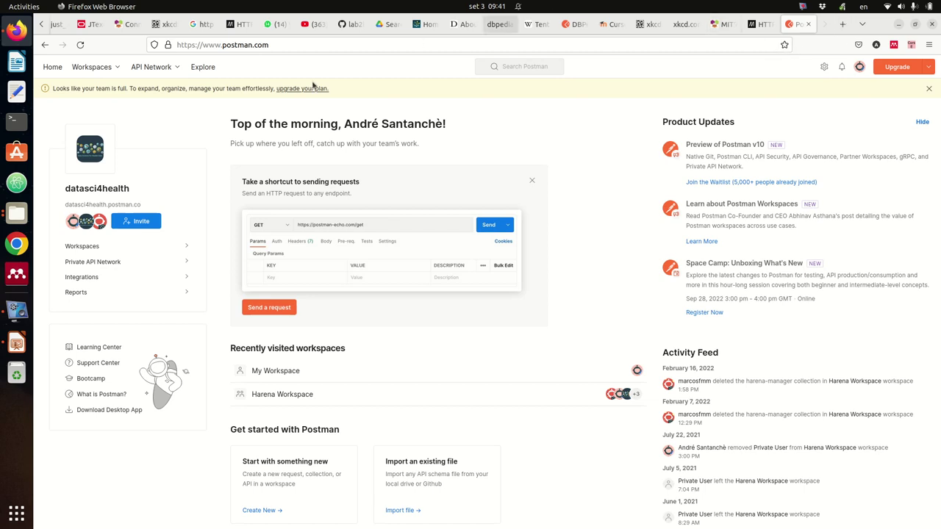
{"action": "left_click", "coordinate": [109, 70]}
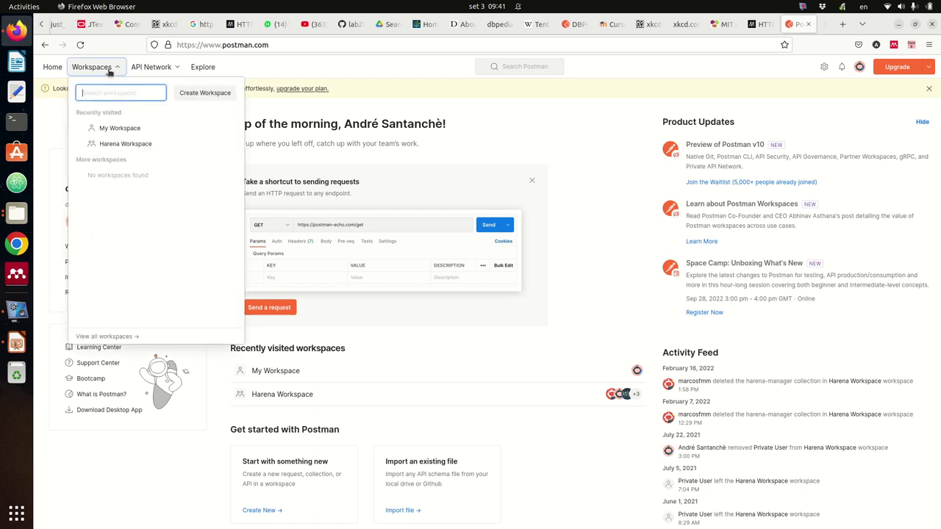
{"action": "left_click", "coordinate": [119, 129]}
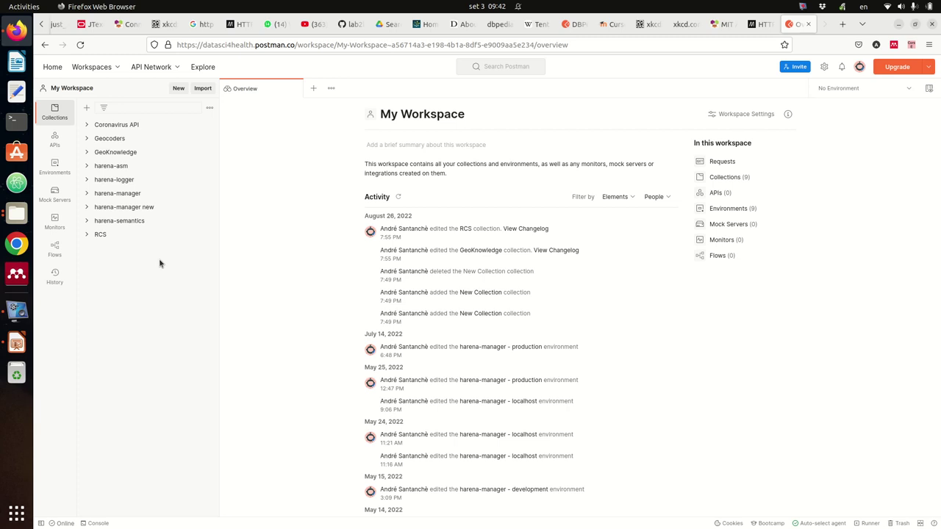
Create a new collection and name it RCS 2022.
{"action": "left_click", "coordinate": [87, 108]}
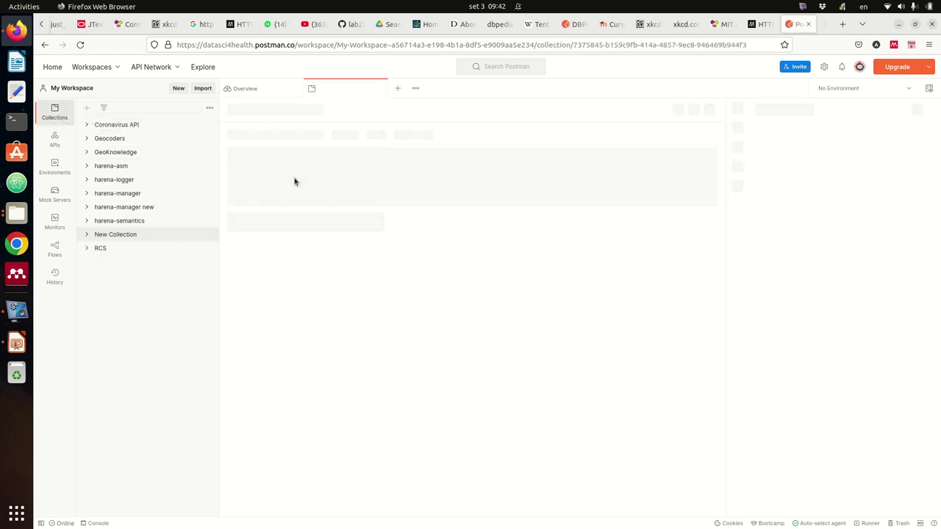
{"action": "triple_click", "coordinate": [294, 111]}
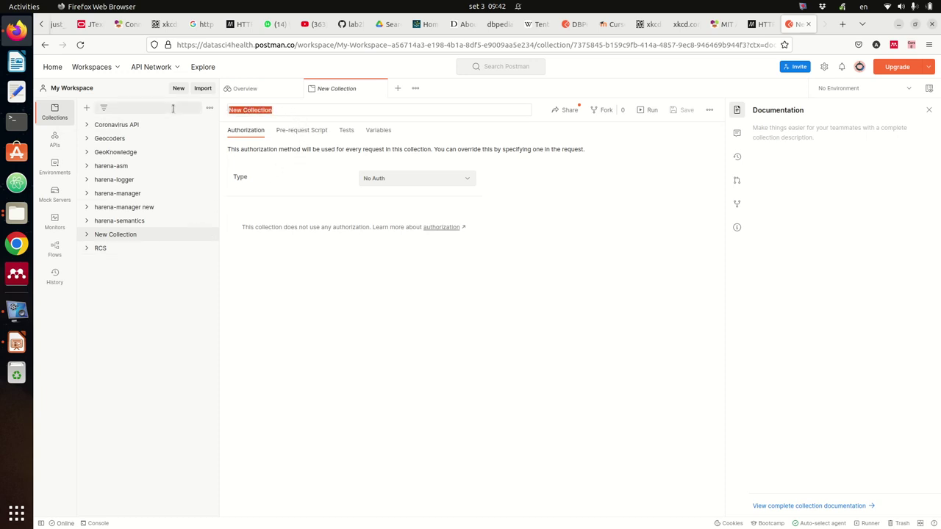
{"action": "type", "text": "RCS 2022"}
{"action": "key", "text": "Return"}
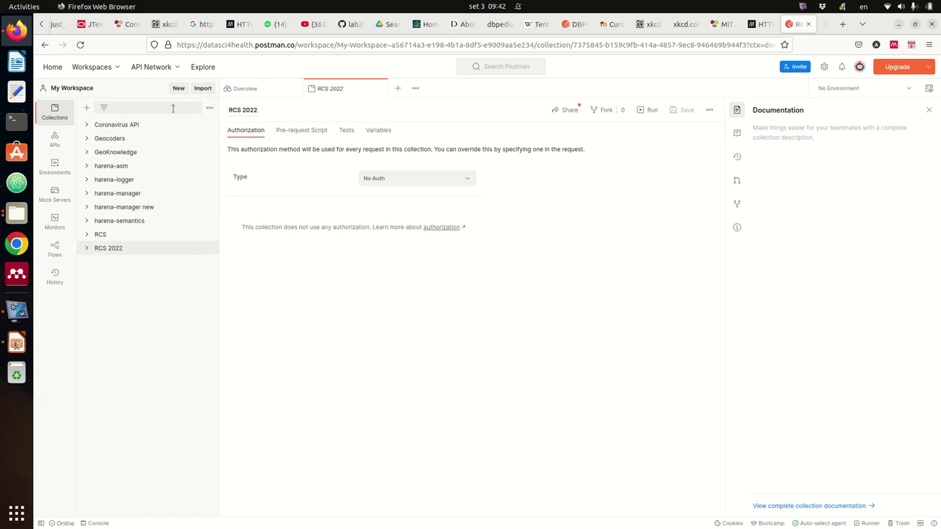
Add a request named xkcd to the RCS 2022 collection, using the GET method.
{"action": "left_click", "coordinate": [122, 249]}
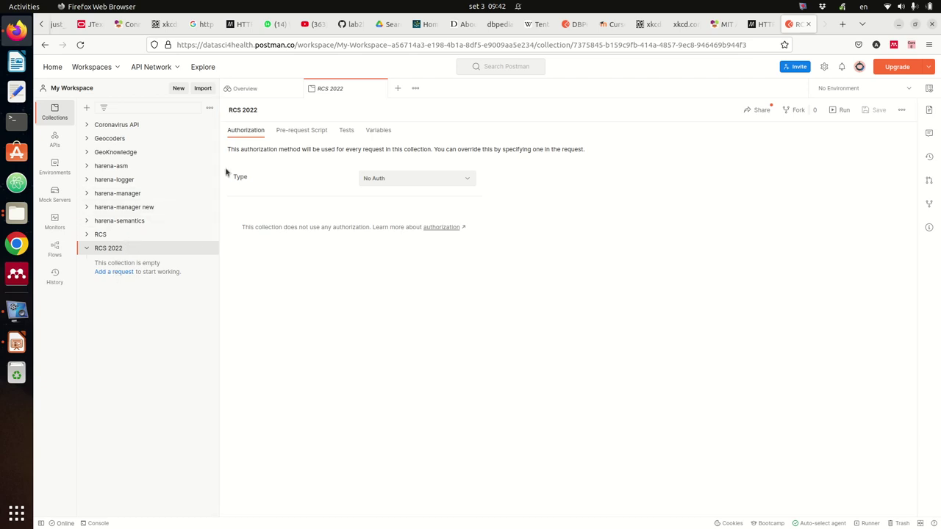
{"action": "left_click", "coordinate": [111, 272]}
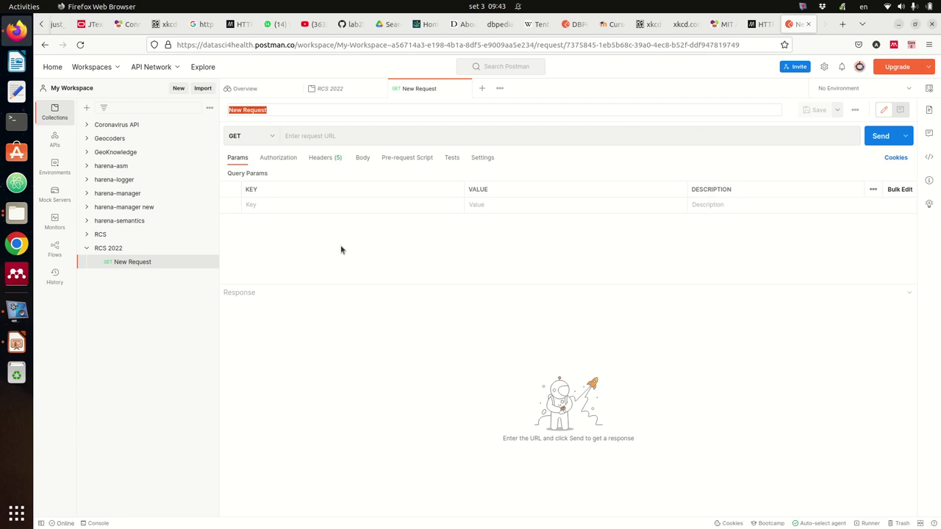
{"action": "type", "text": "xkcd"}
{"action": "left_click", "coordinate": [314, 335]}
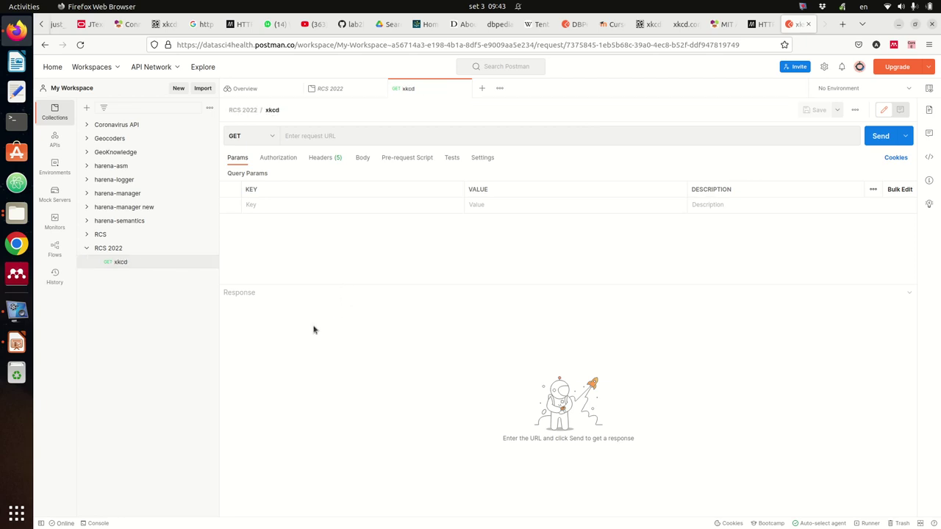
{"action": "left_click", "coordinate": [268, 140]}
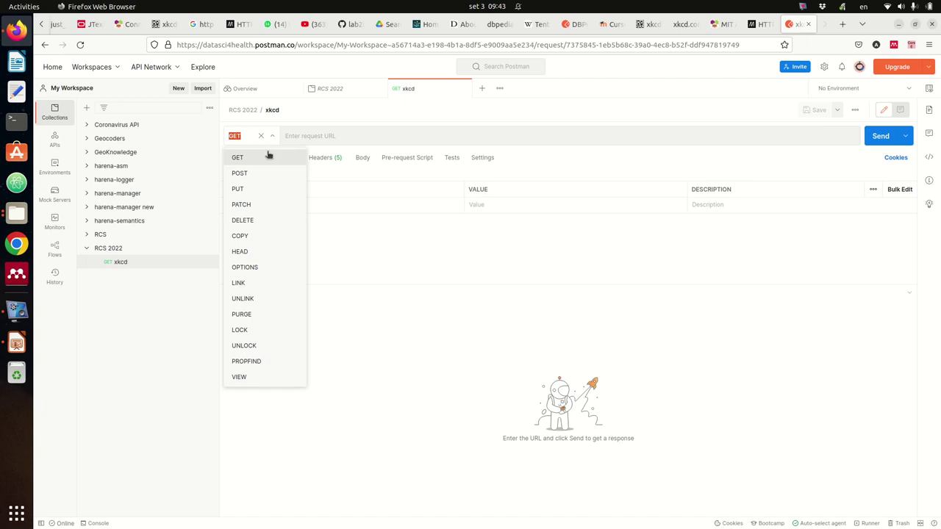
{"action": "left_click", "coordinate": [254, 158]}
{"action": "left_click", "coordinate": [344, 138]}
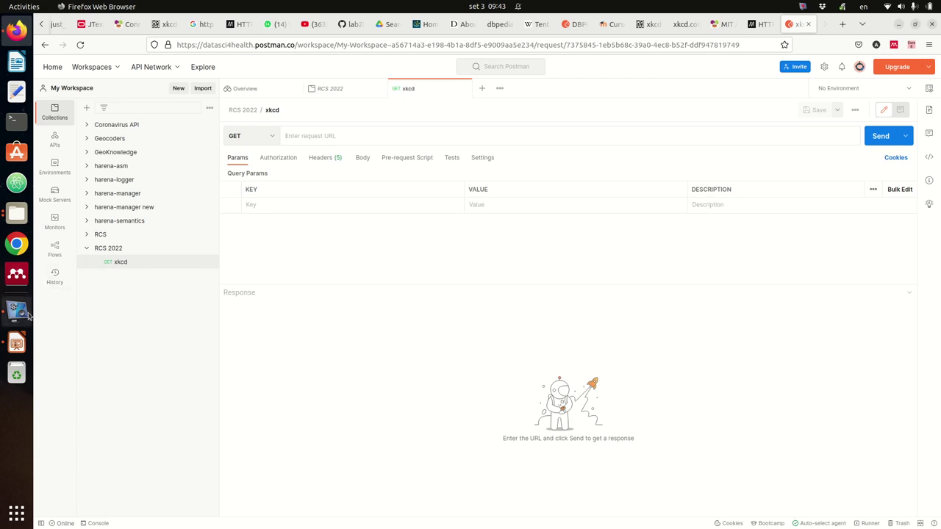
{"action": "left_click", "coordinate": [24, 335]}
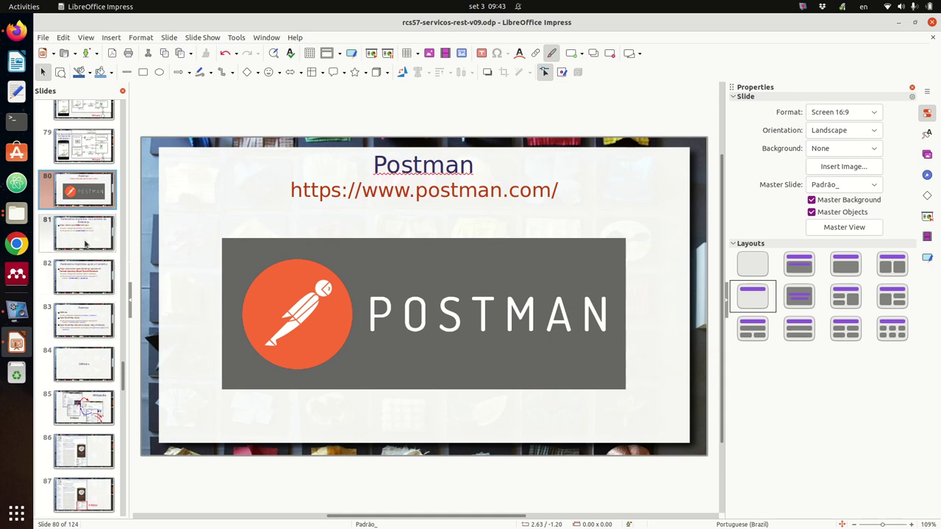
{"action": "left_click", "coordinate": [114, 250]}
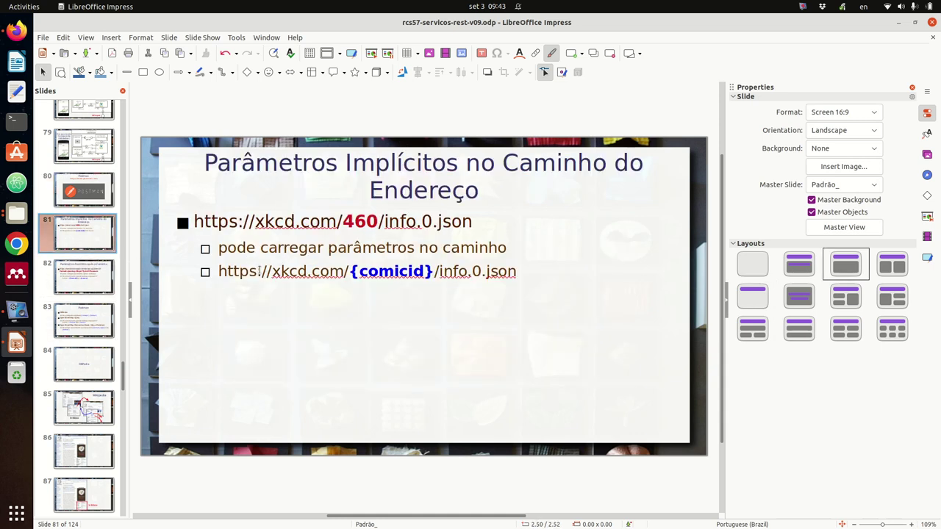
{"action": "left_click_drag", "start_coordinate": [219, 272], "coordinate": [520, 278]}
{"action": "key", "text": "ctrl+c"}
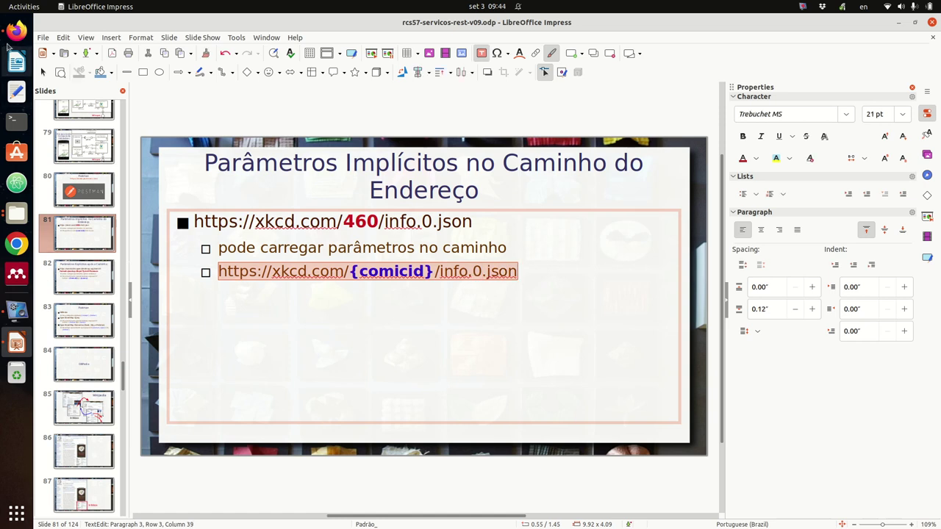
{"action": "left_click", "coordinate": [28, 38]}
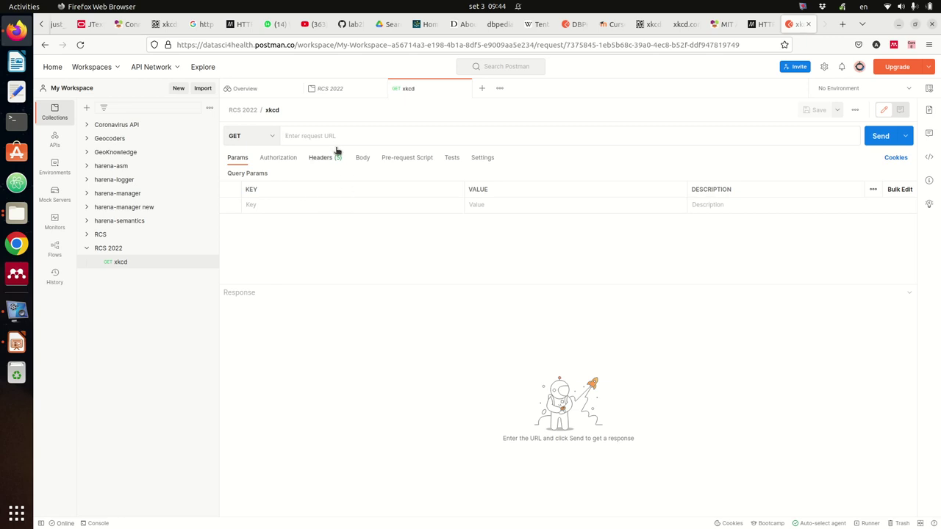
{"action": "key", "text": "ctrl+v"}
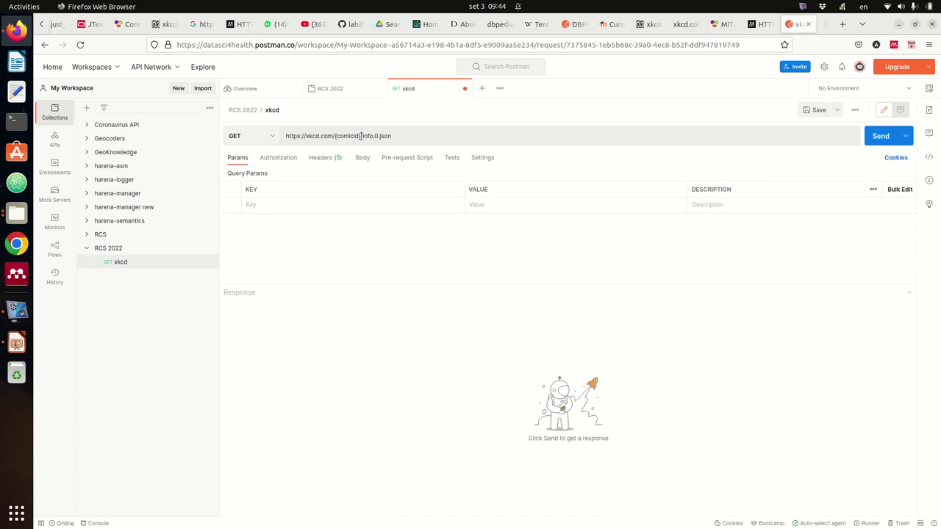
Replace the braces around comicid in the request URL with a leading colon, making it the path variable :comicid.
{"action": "left_click", "coordinate": [361, 136]}
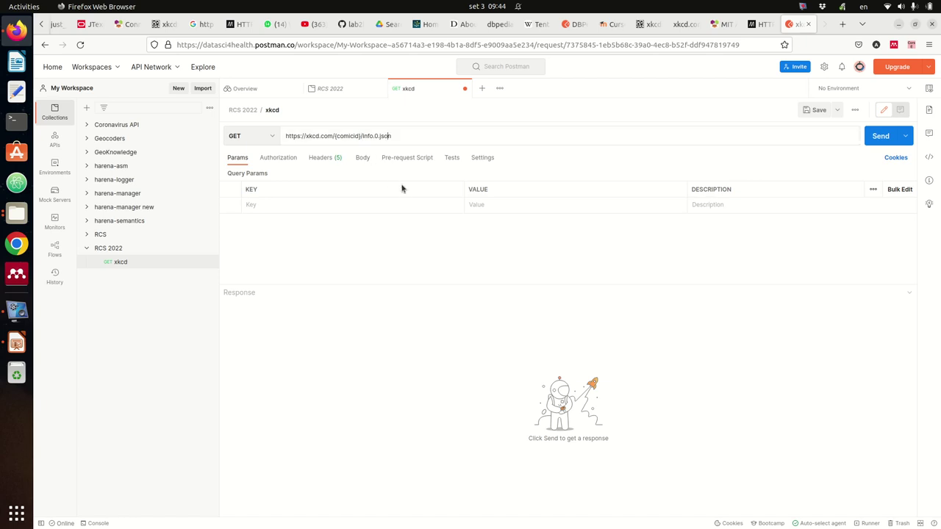
{"action": "key", "text": "Left"}
{"action": "key", "text": "Left"}
{"action": "key", "text": "Left"}
{"action": "key", "text": "Left"}
{"action": "key", "text": "shift+Left"}
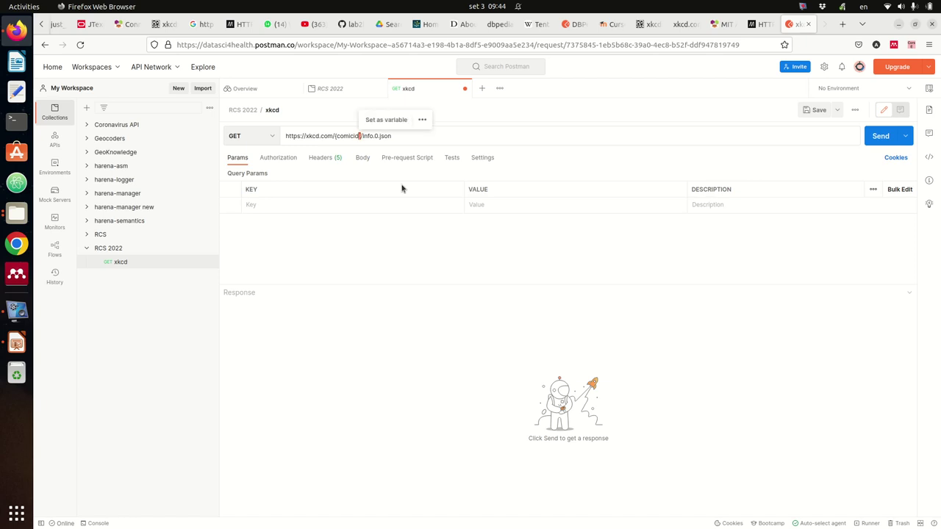
{"action": "key", "text": "BackSpace"}
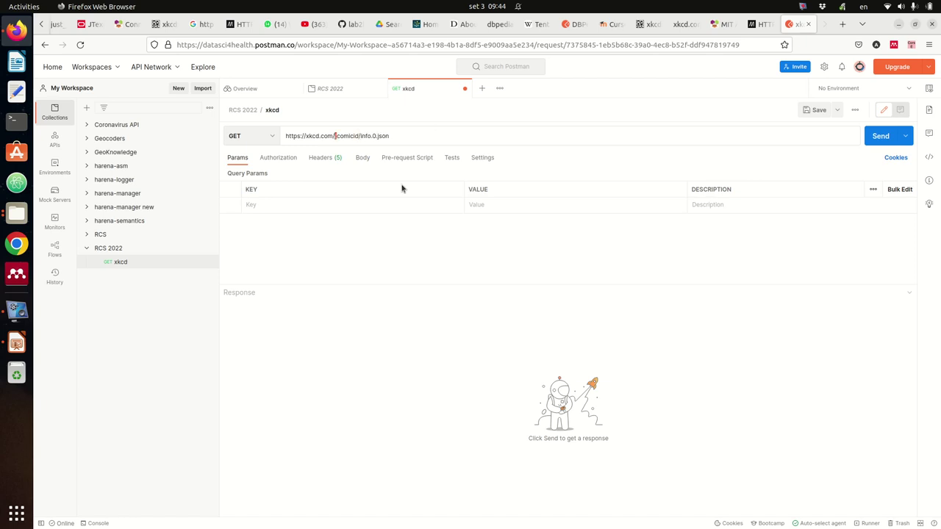
{"action": "key", "text": "BackSpace"}
{"action": "key", "text": "ctrl+plus"}
{"action": "key", "text": "ctrl+plus"}
{"action": "key", "text": "ctrl+plus"}
{"action": "key", "text": "ctrl+plus"}
{"action": "key", "text": "ctrl+plus"}
{"action": "key", "text": "ctrl+plus"}
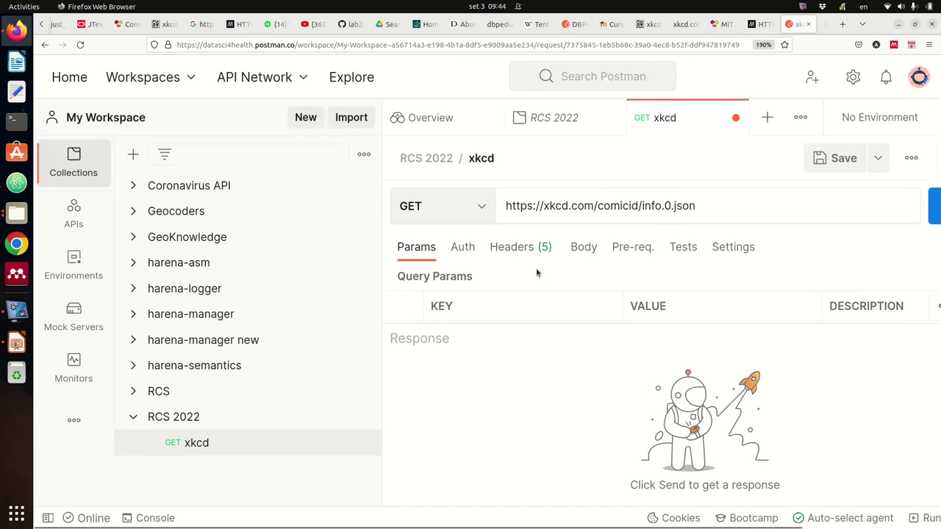
{"action": "type", "text": ":"}
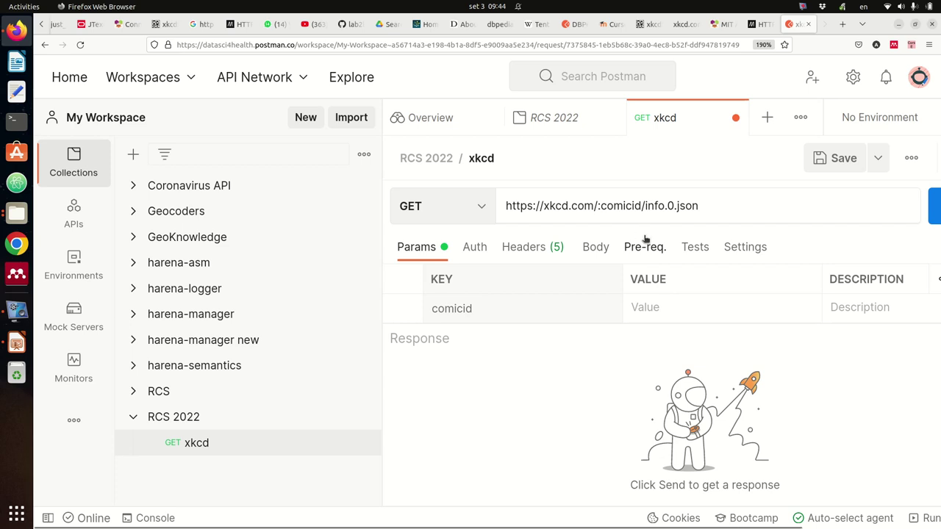
{"action": "key", "text": "ctrl+minus"}
{"action": "key", "text": "ctrl+minus"}
{"action": "key", "text": "ctrl+minus"}
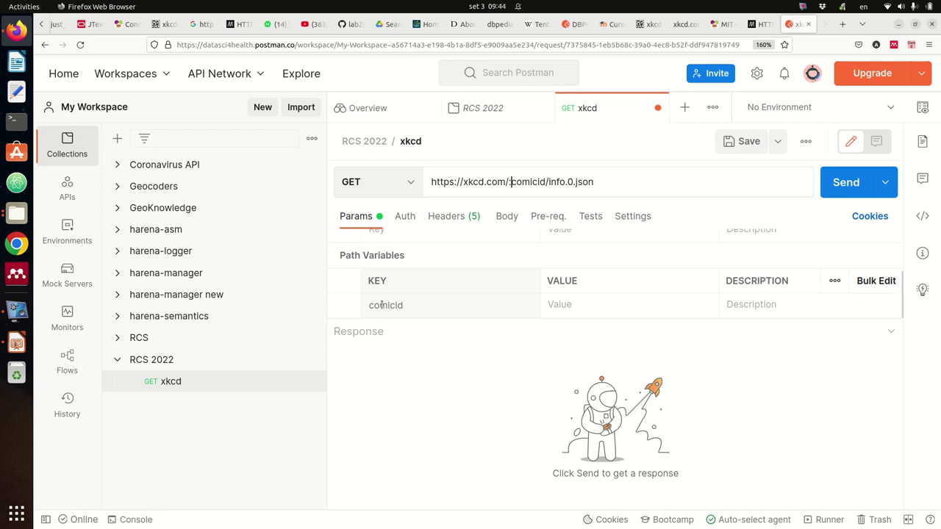
{"action": "left_click", "coordinate": [574, 306]}
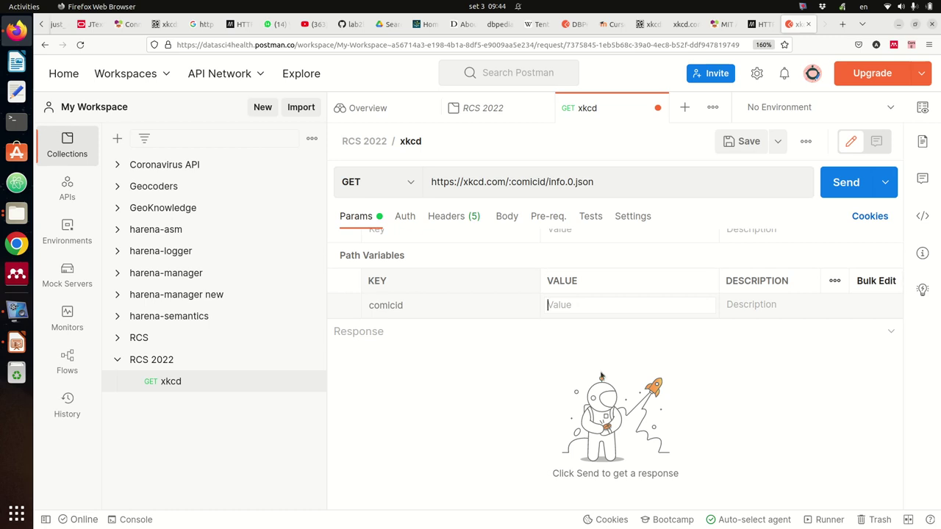
{"action": "left_click", "coordinate": [750, 305]}
{"action": "left_click", "coordinate": [65, 109]}
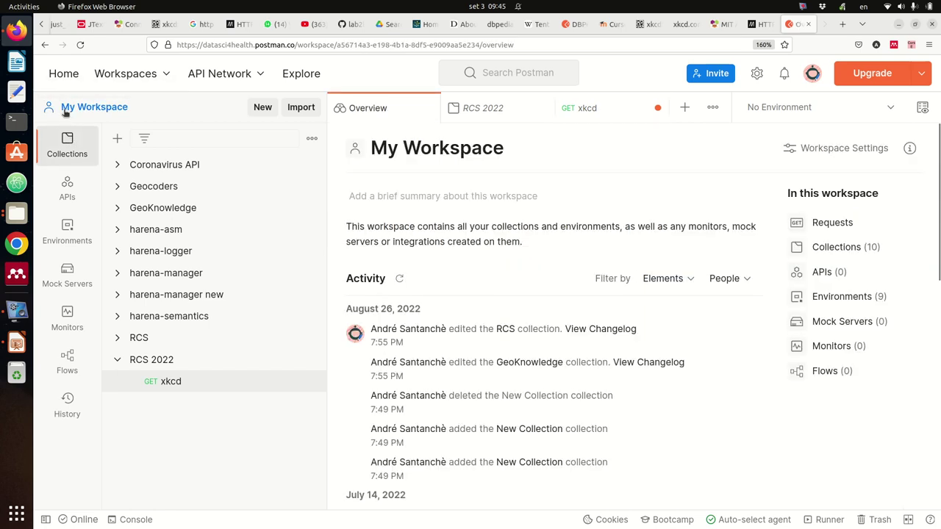
{"action": "left_click", "coordinate": [167, 382]}
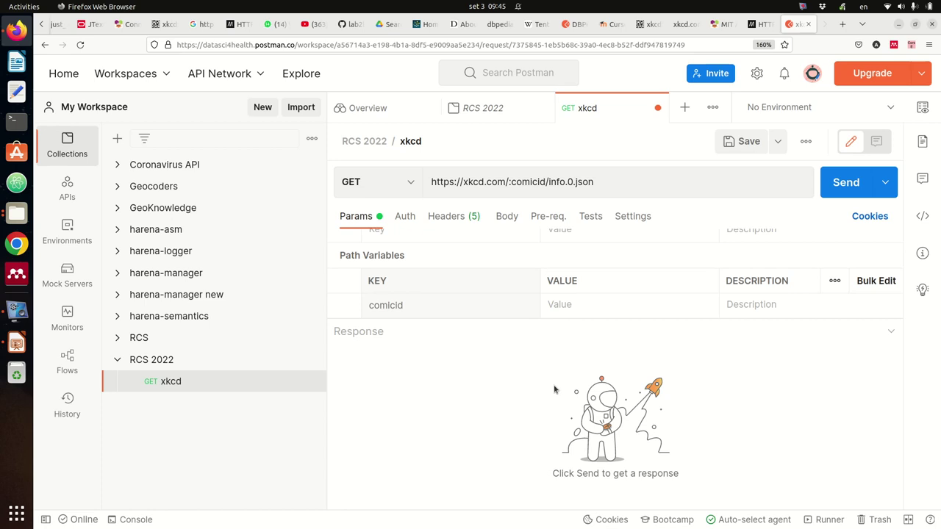
Browse the harena-manager collection, examining how requests are organised in its user, player and category folders.
{"action": "left_click", "coordinate": [118, 273]}
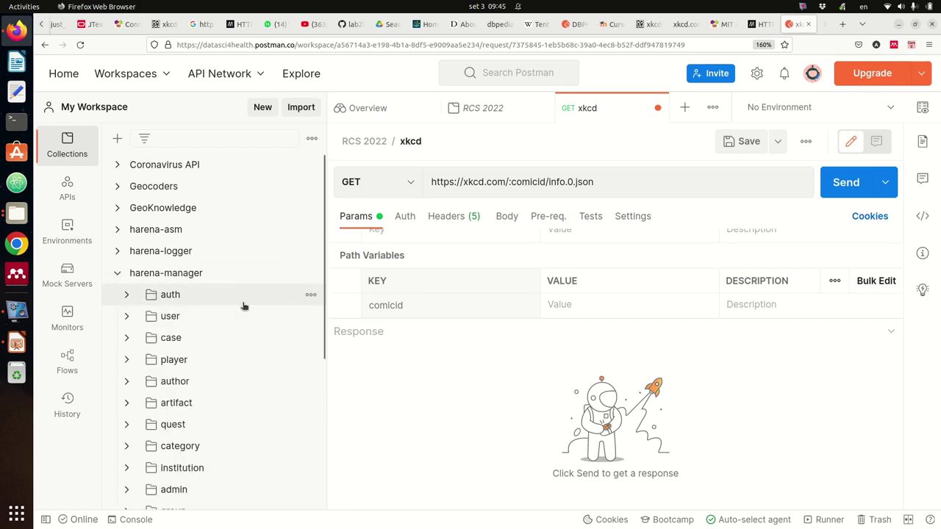
{"action": "scroll", "coordinate": [243, 305], "scroll_direction": "down", "scroll_amount": 2}
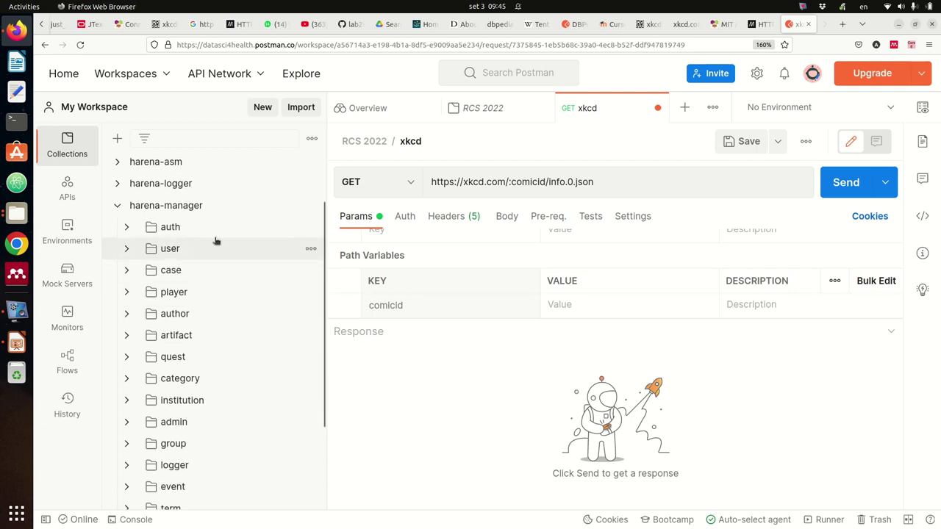
{"action": "left_click", "coordinate": [127, 250]}
{"action": "scroll", "coordinate": [197, 276], "scroll_direction": "down", "scroll_amount": 3}
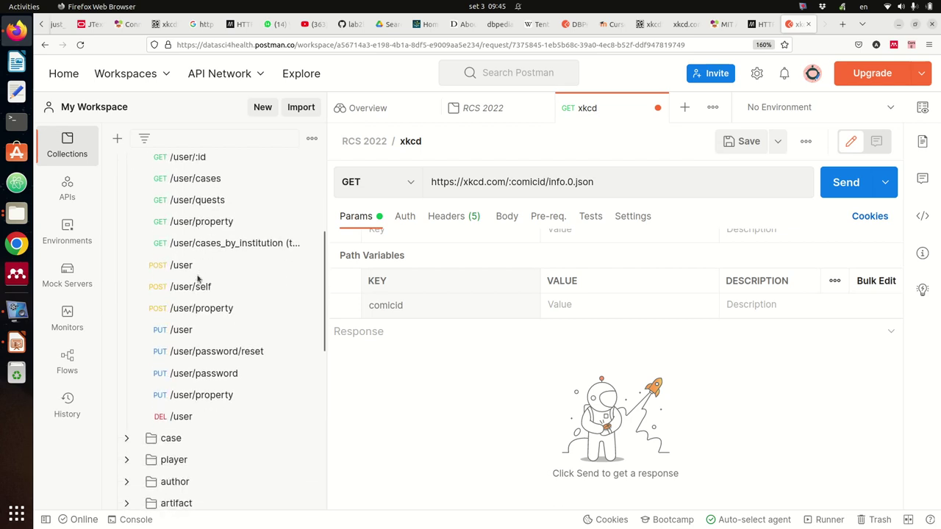
{"action": "scroll", "coordinate": [197, 277], "scroll_direction": "up", "scroll_amount": 3}
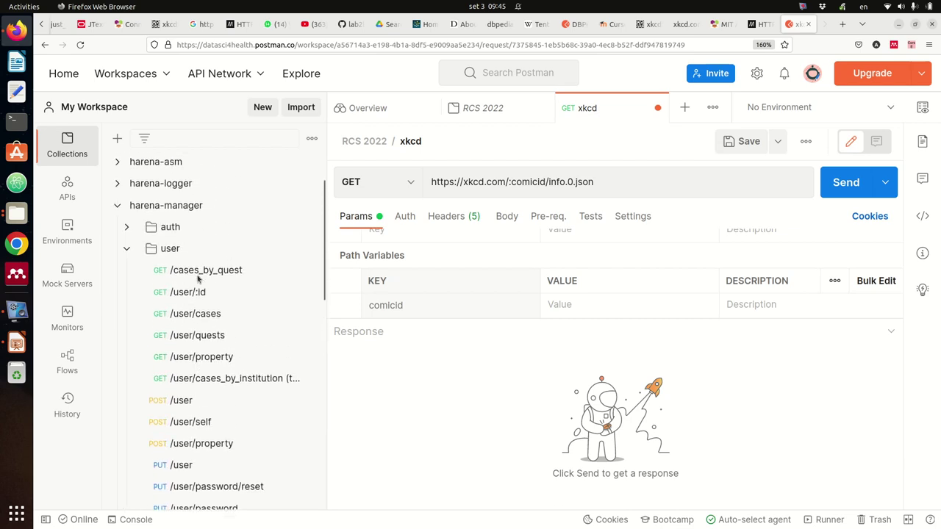
{"action": "left_click", "coordinate": [126, 249]}
{"action": "left_click", "coordinate": [128, 295]}
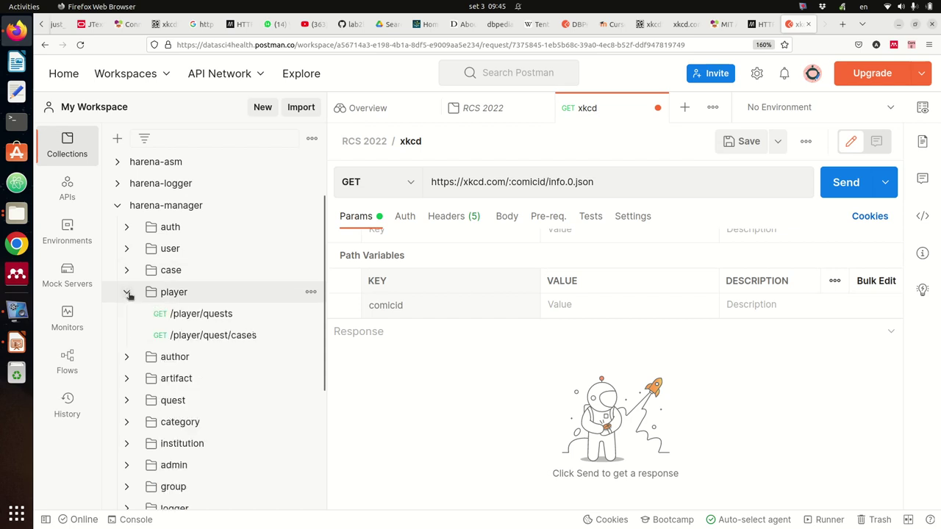
{"action": "left_click", "coordinate": [126, 292]}
{"action": "left_click", "coordinate": [127, 315]}
{"action": "left_click", "coordinate": [127, 315]}
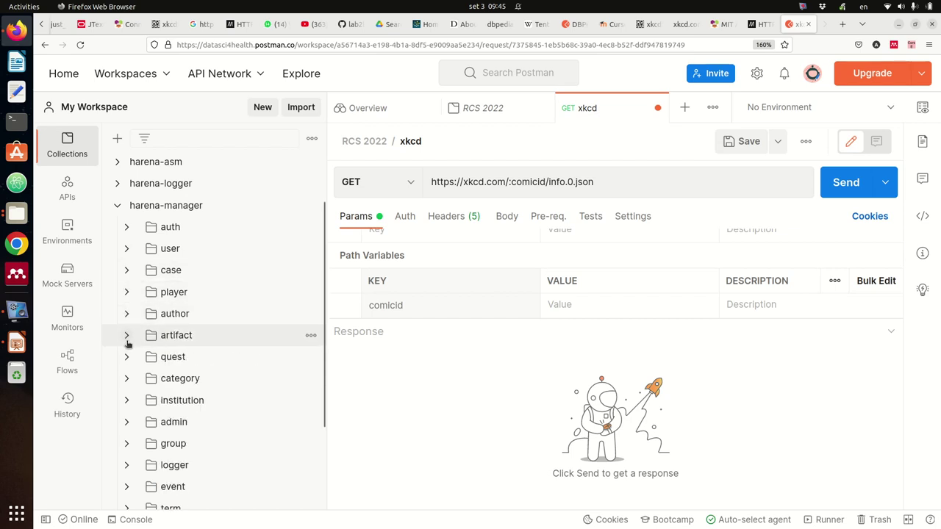
{"action": "left_click", "coordinate": [126, 378]}
{"action": "scroll", "coordinate": [197, 377], "scroll_direction": "down", "scroll_amount": 4}
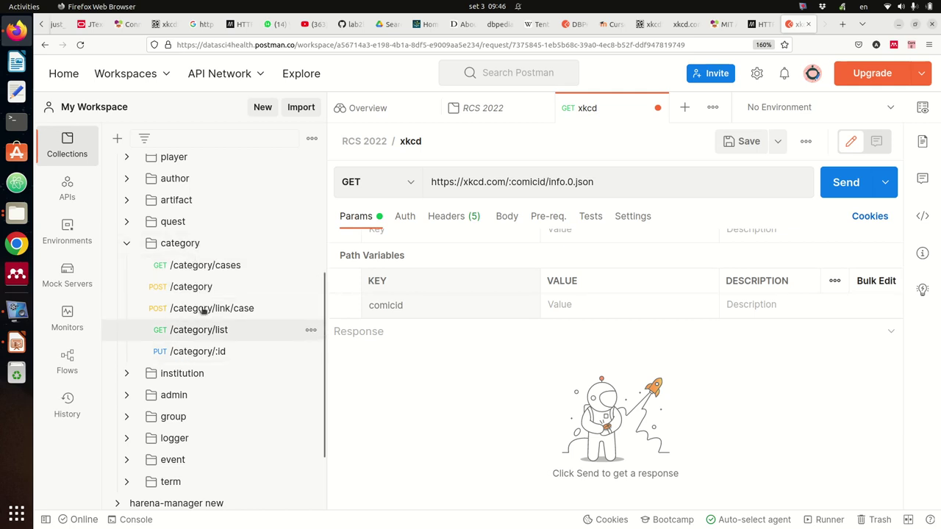
Collapse the category folder and look over the folders of the harena-manager collection and the neighbouring collections.
{"action": "left_click", "coordinate": [127, 245]}
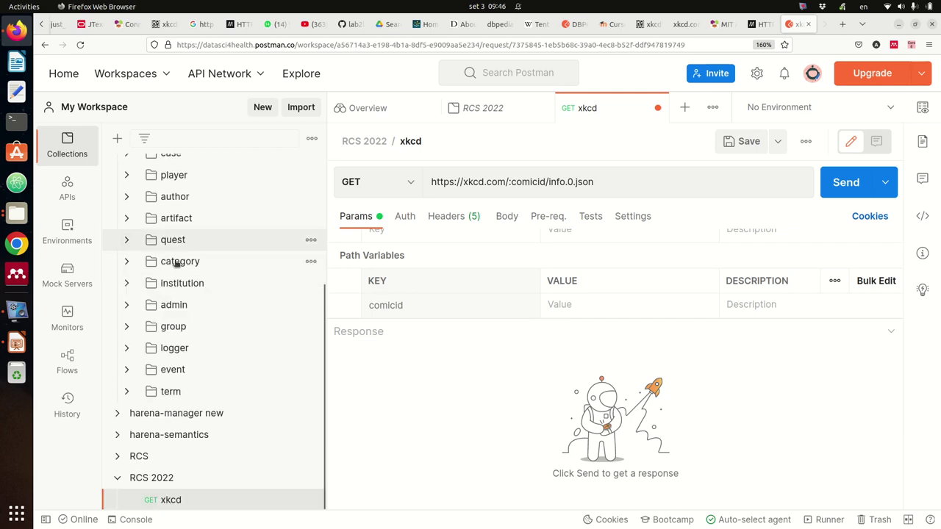
{"action": "scroll", "coordinate": [199, 267], "scroll_direction": "up", "scroll_amount": 3}
{"action": "scroll", "coordinate": [199, 269], "scroll_direction": "down", "scroll_amount": 1}
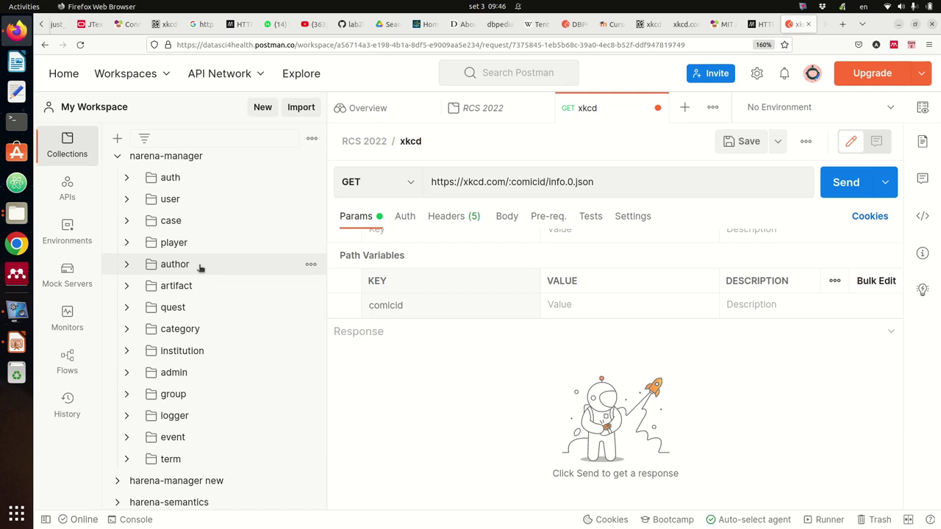
{"action": "scroll", "coordinate": [202, 268], "scroll_direction": "up", "scroll_amount": 3}
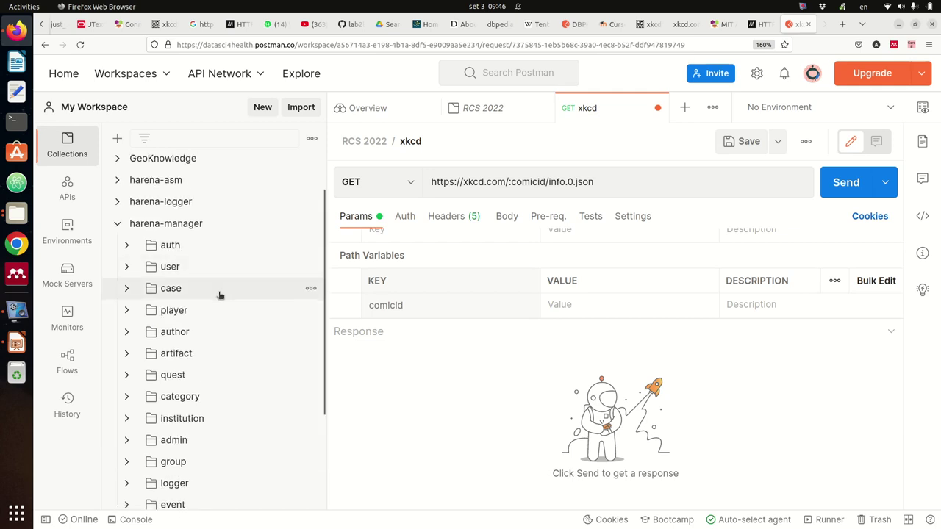
{"action": "scroll", "coordinate": [213, 291], "scroll_direction": "down", "scroll_amount": 3}
{"action": "scroll", "coordinate": [184, 230], "scroll_direction": "down", "scroll_amount": 3}
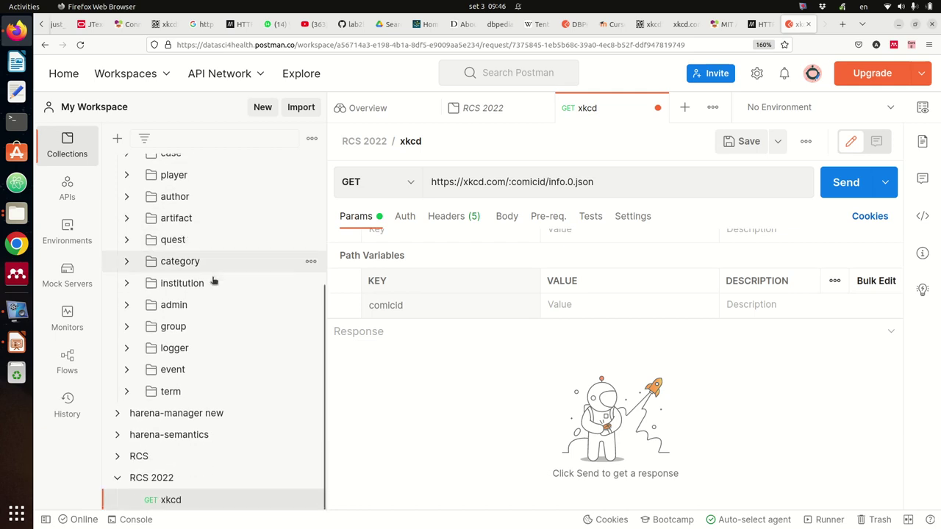
{"action": "scroll", "coordinate": [216, 285], "scroll_direction": "up", "scroll_amount": 3}
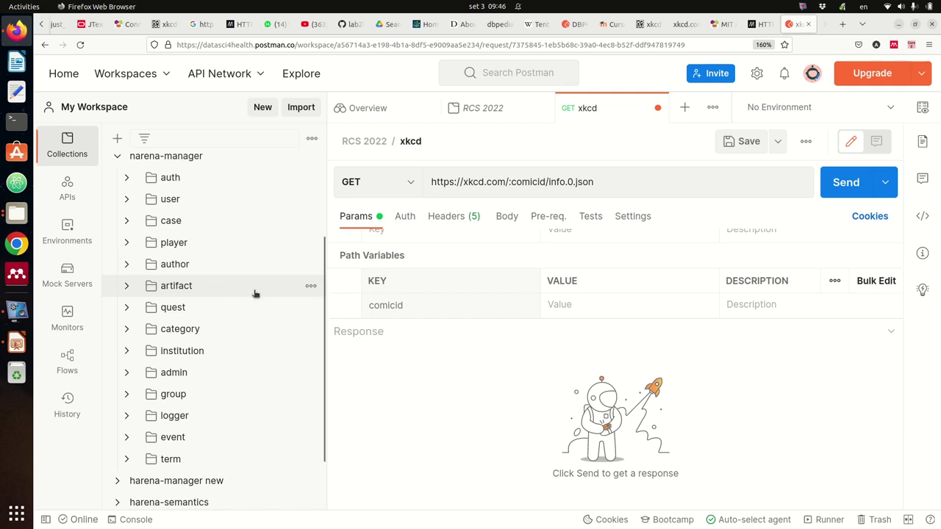
{"action": "scroll", "coordinate": [254, 293], "scroll_direction": "down", "scroll_amount": 3}
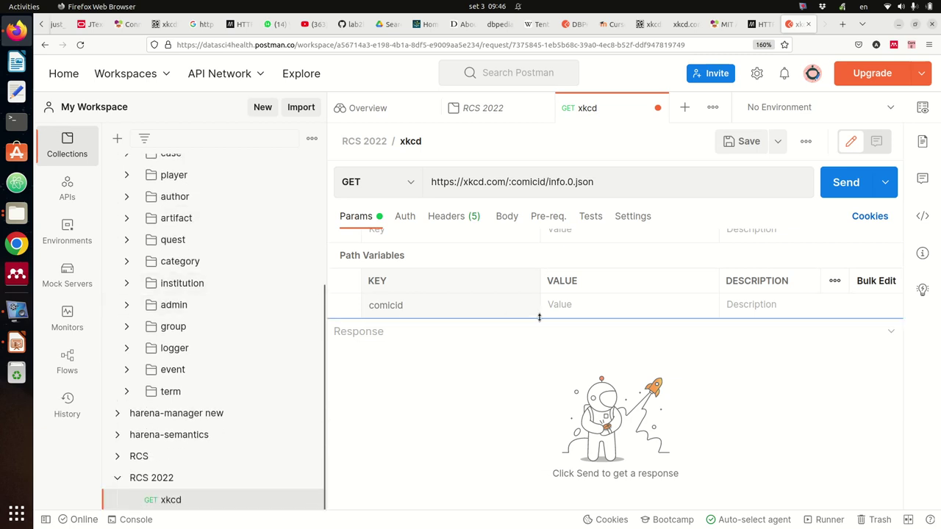
Describe the comicid path variable as "Number of the comic to retrieve." and save the xkcd request.
{"action": "left_click", "coordinate": [758, 306]}
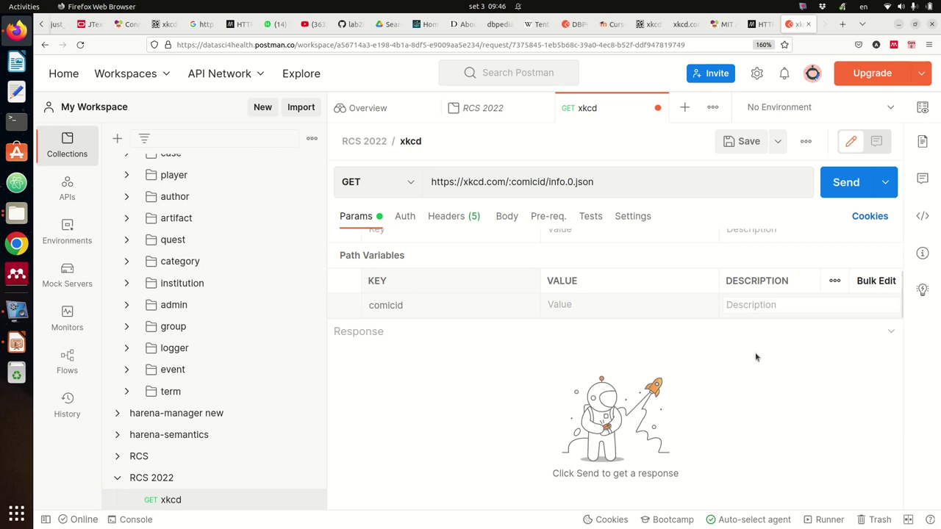
{"action": "type", "text": "Number of the comic"}
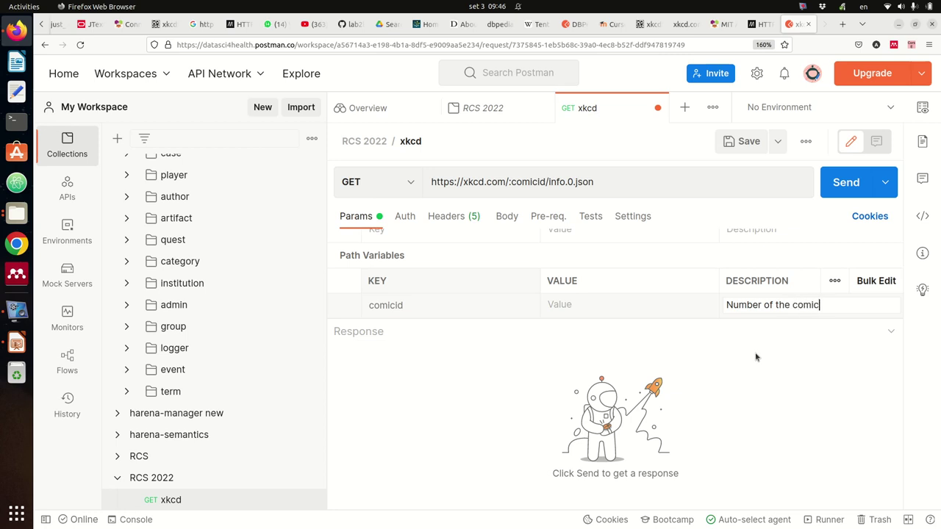
{"action": "type", "text": " to retrieve."}
{"action": "key", "text": "Return"}
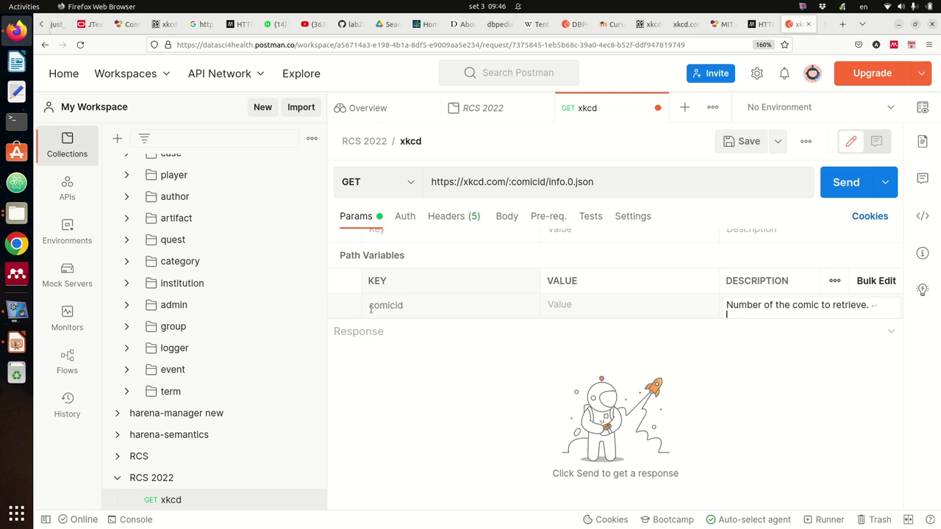
{"action": "left_click", "coordinate": [727, 142]}
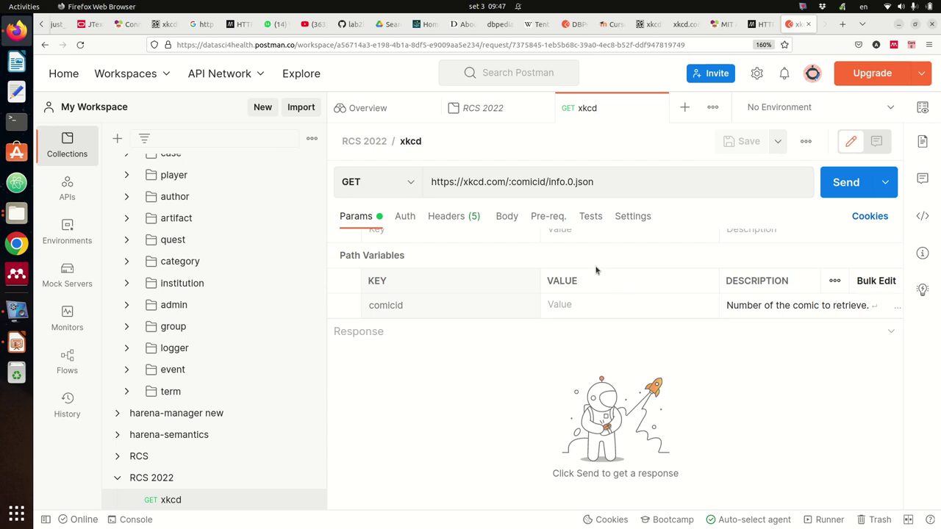
Set the comicid path variable to 15, send the xkcd request, and enlarge the response area to show the whole JSON.
{"action": "left_click", "coordinate": [578, 308]}
{"action": "type", "text": "15"}
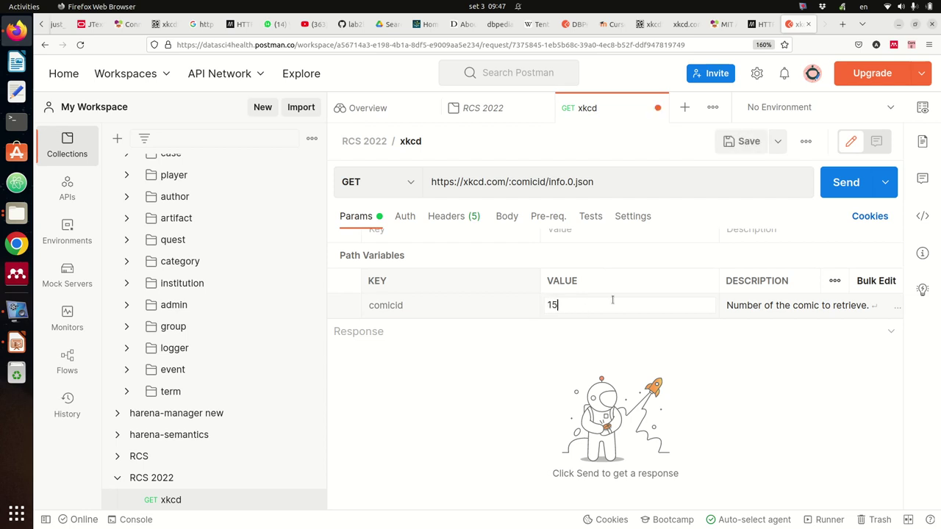
{"action": "left_click", "coordinate": [838, 182]}
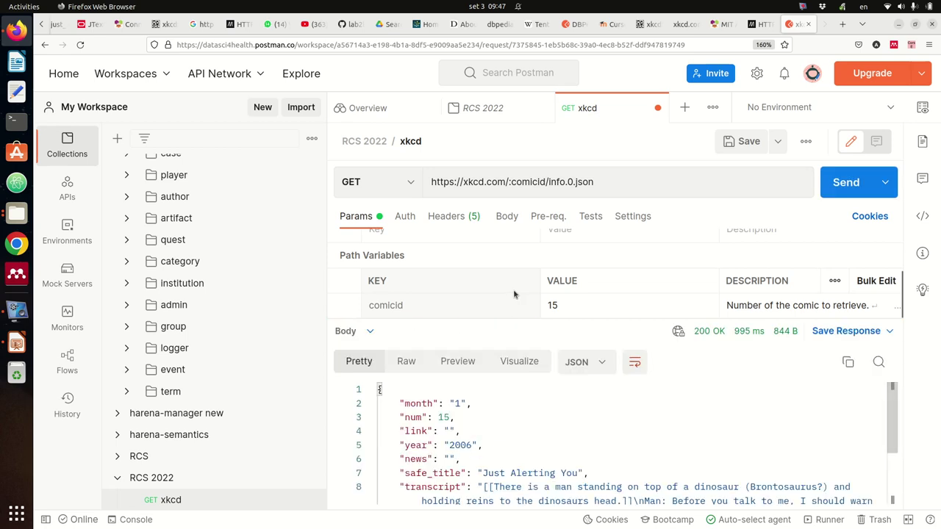
{"action": "left_click_drag", "start_coordinate": [498, 321], "coordinate": [507, 226]}
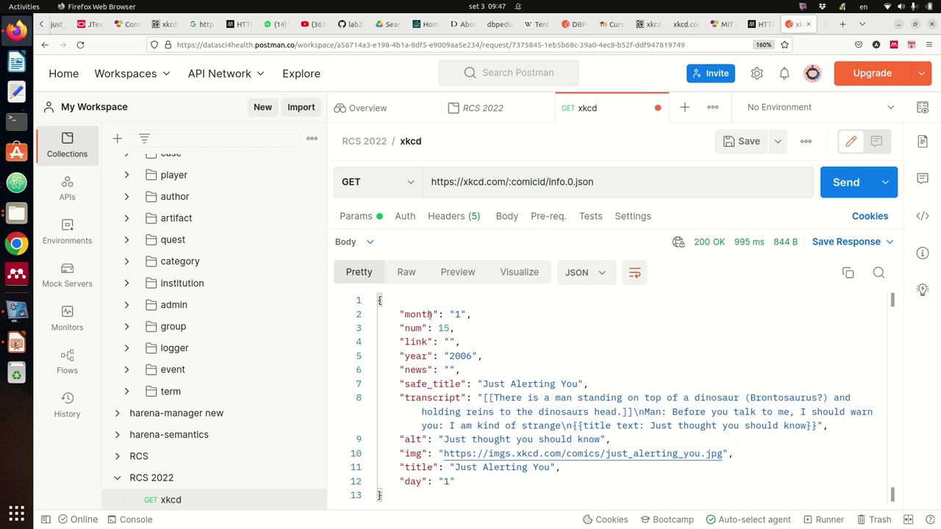
Open the img address from the JSON response as a new GET request, send it, and compare the image with the xkcd response.
{"action": "left_click", "coordinate": [464, 454], "text": "ctrl"}
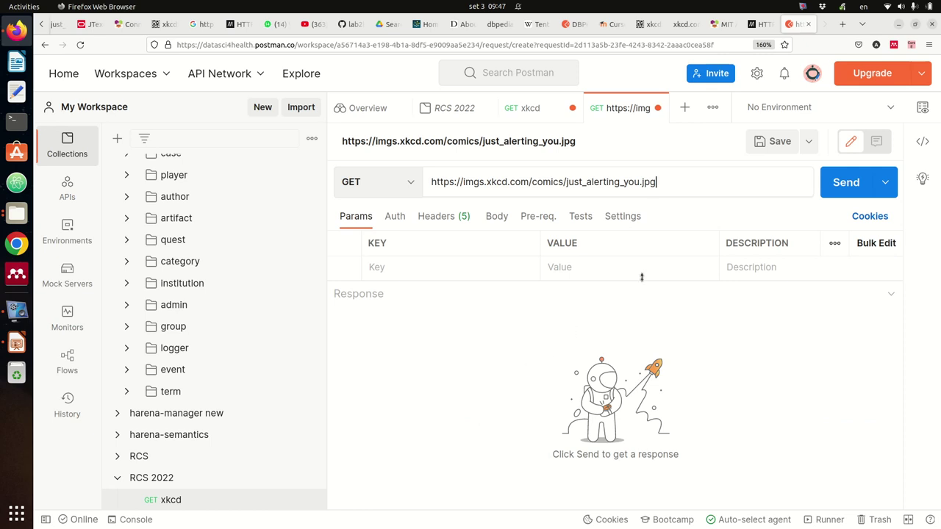
{"action": "left_click", "coordinate": [861, 188]}
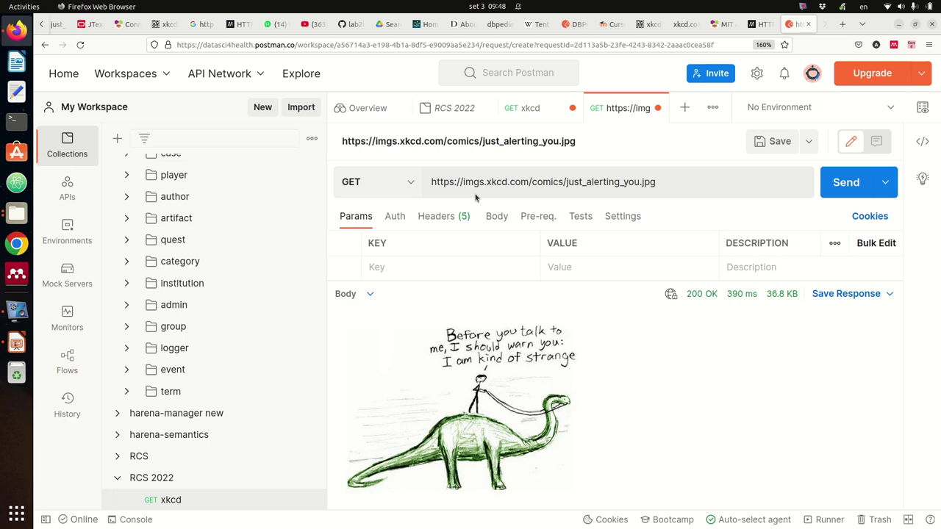
{"action": "left_click", "coordinate": [526, 109]}
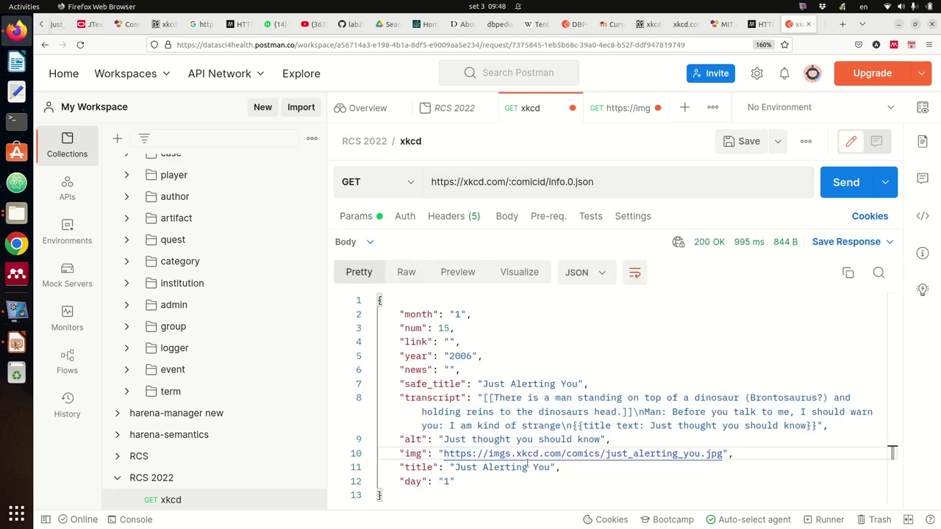
{"action": "left_click", "coordinate": [624, 112]}
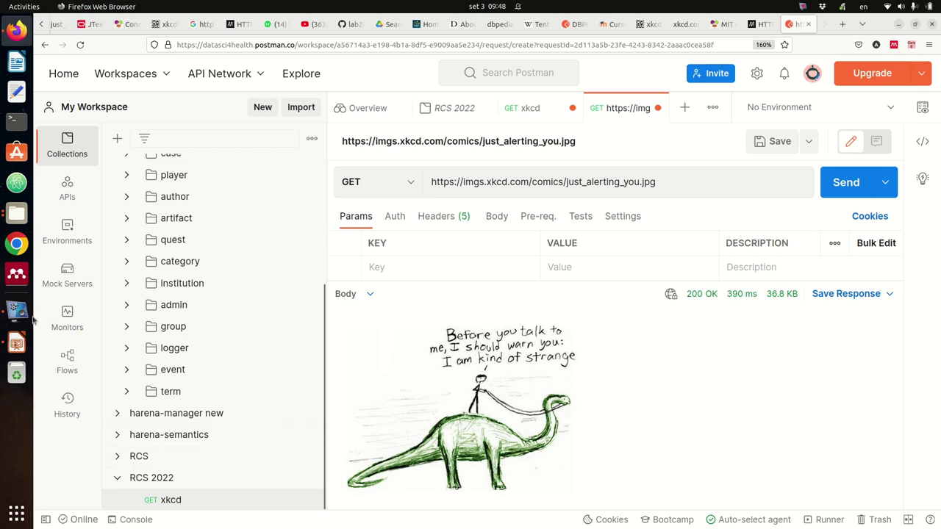
Switch to the Impress presentation and view slide 81 on implicit path parameters as a full-screen slide show, then return to editing.
{"action": "left_click", "coordinate": [16, 344]}
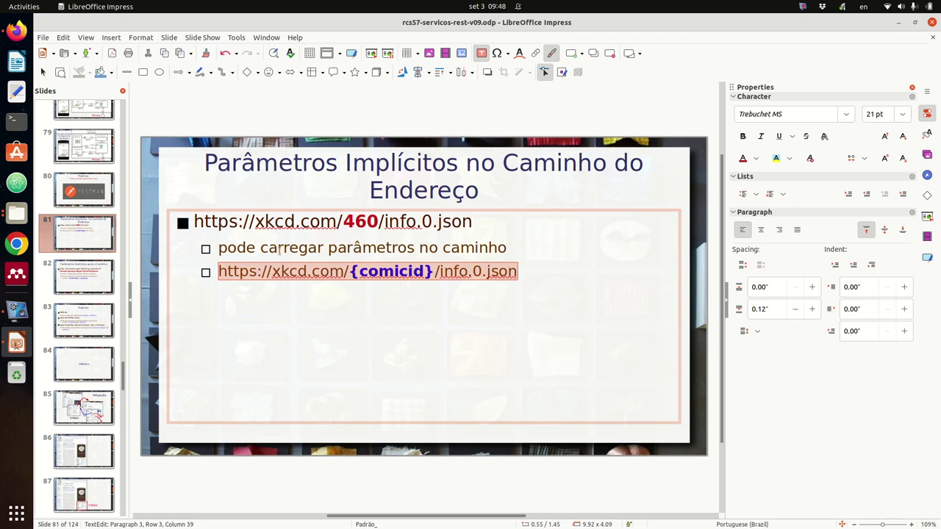
{"action": "left_click", "coordinate": [385, 58]}
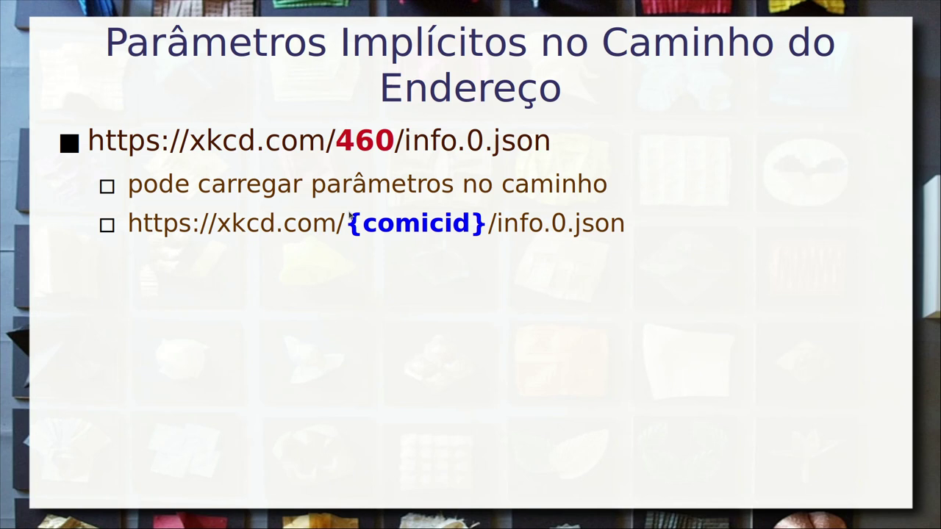
{"action": "key", "text": "Escape"}
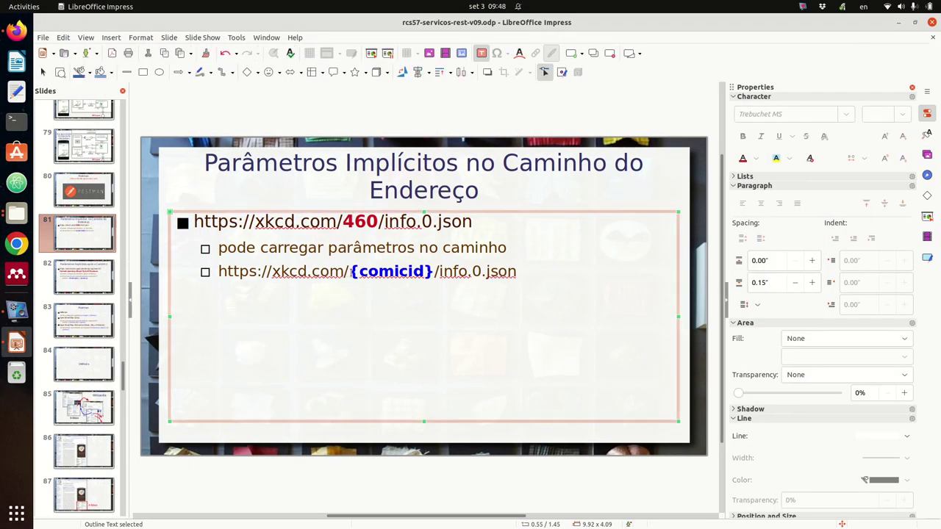